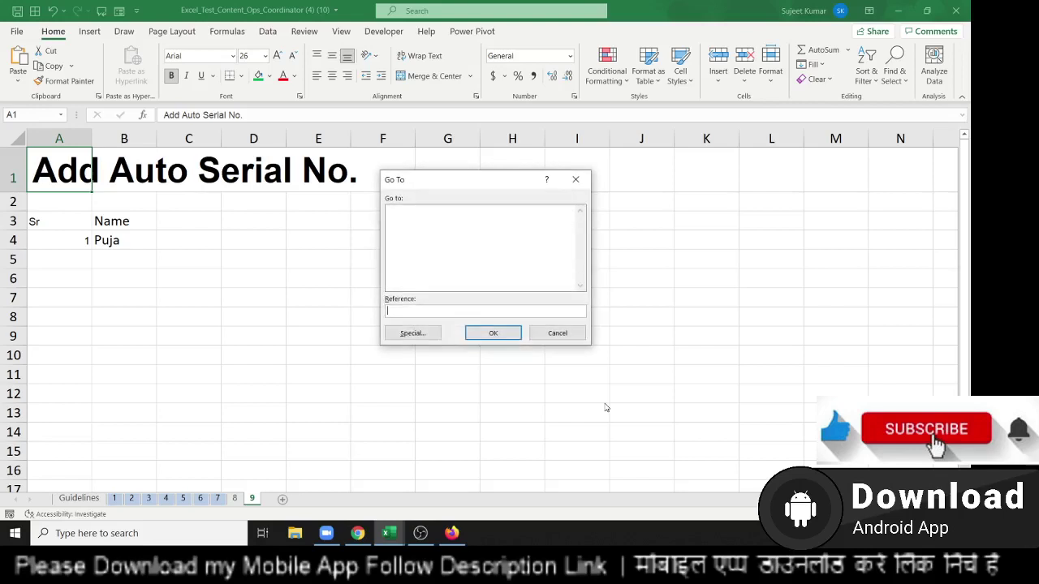
Step: Return to the Add Auto Serial No. sheet and select the Sr and Name headers with Puja's row
key("Escape")
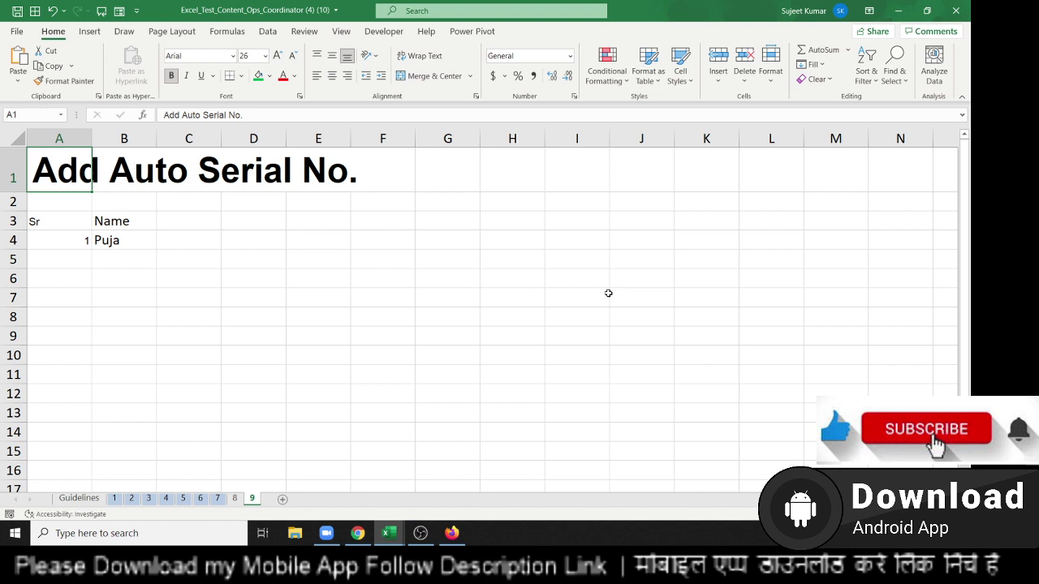
left_click(234, 498)
left_click(250, 498)
left_click(105, 226)
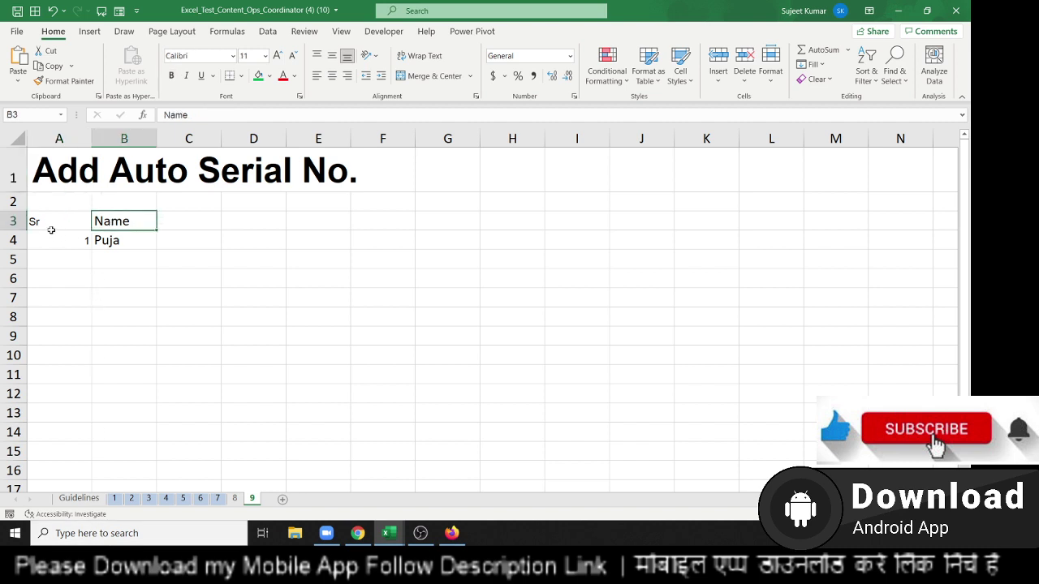
left_click(52, 227)
left_click(101, 240)
left_click_drag(121, 216, 55, 235)
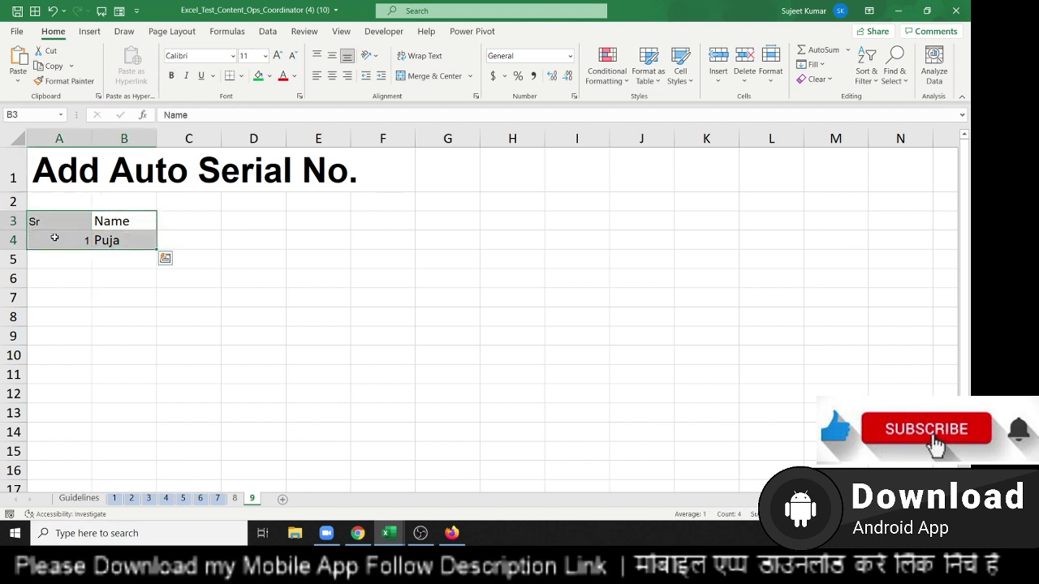
Step: Enter Om in B5 and serial number 2 in A5
left_click(95, 242)
left_click(105, 256)
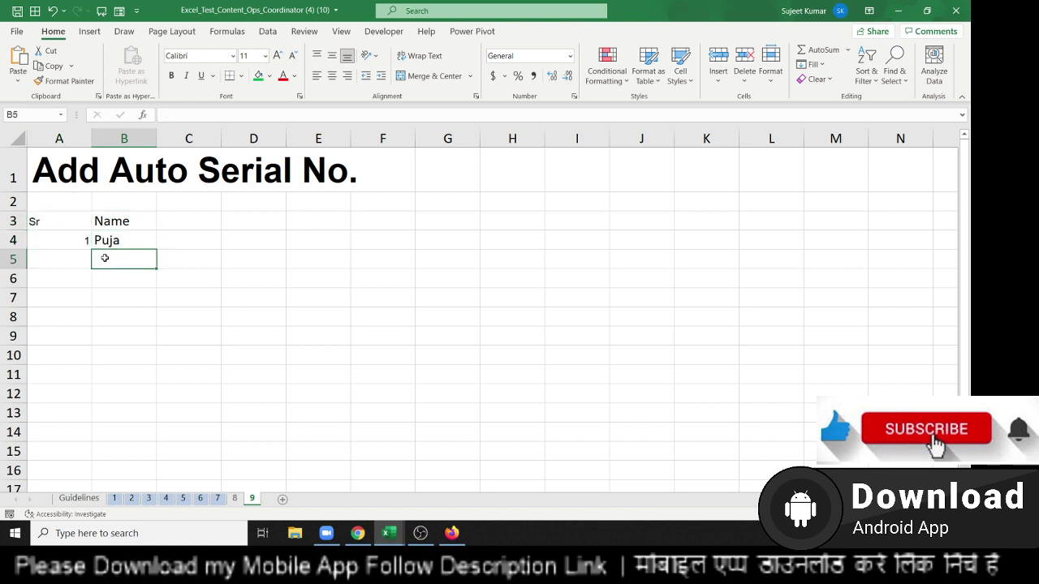
type("Om")
key("Return")
key("Up")
key("Left")
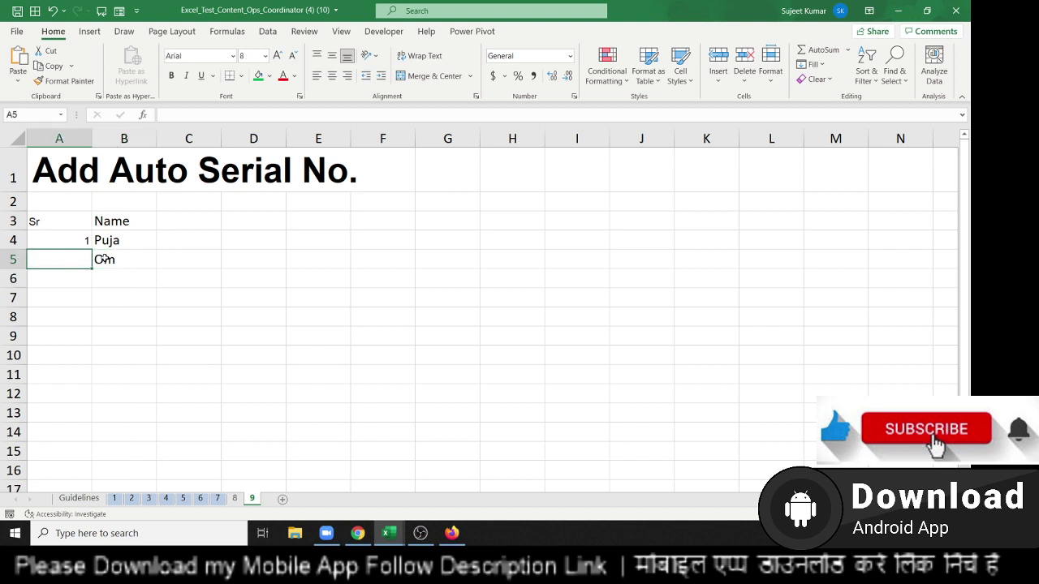
type("1")
key("BackSpace")
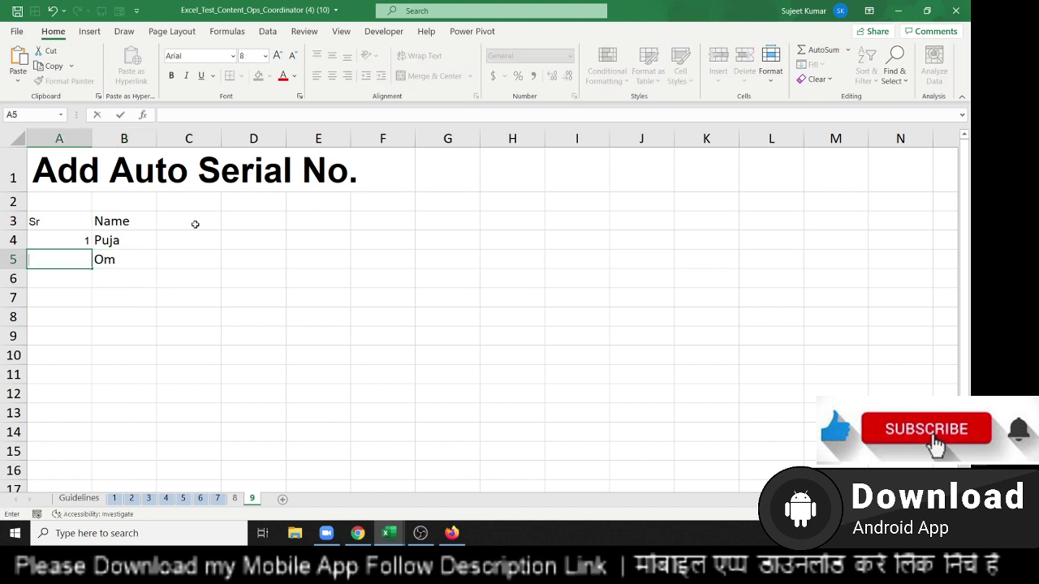
type("2")
key("Return")
scroll(158, 269, "up", 4, "ctrl")
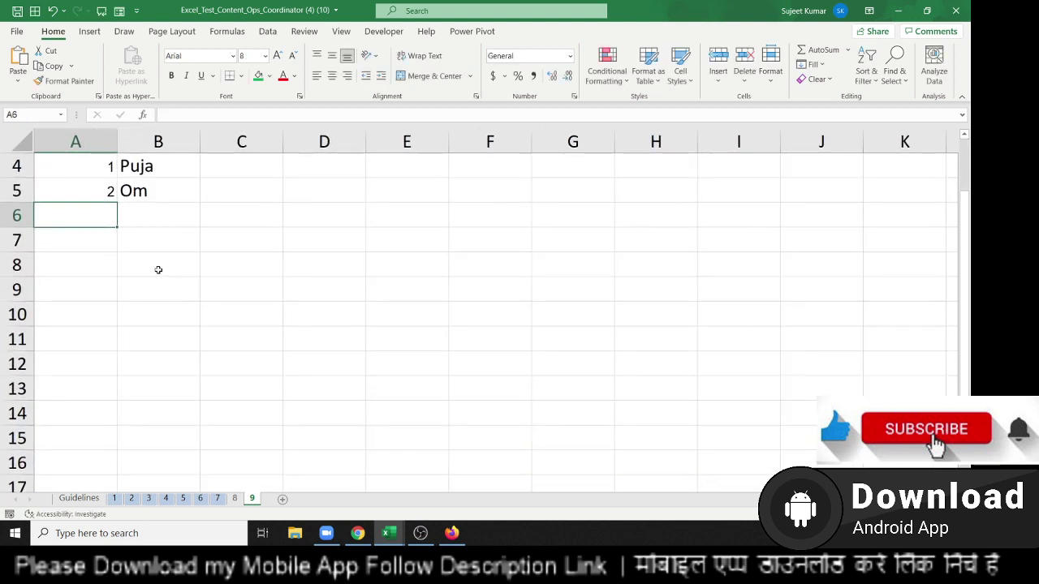
Step: Replace the 2 in A5 with the formula =IF(B5>0,A4+1,"")
left_click(80, 344)
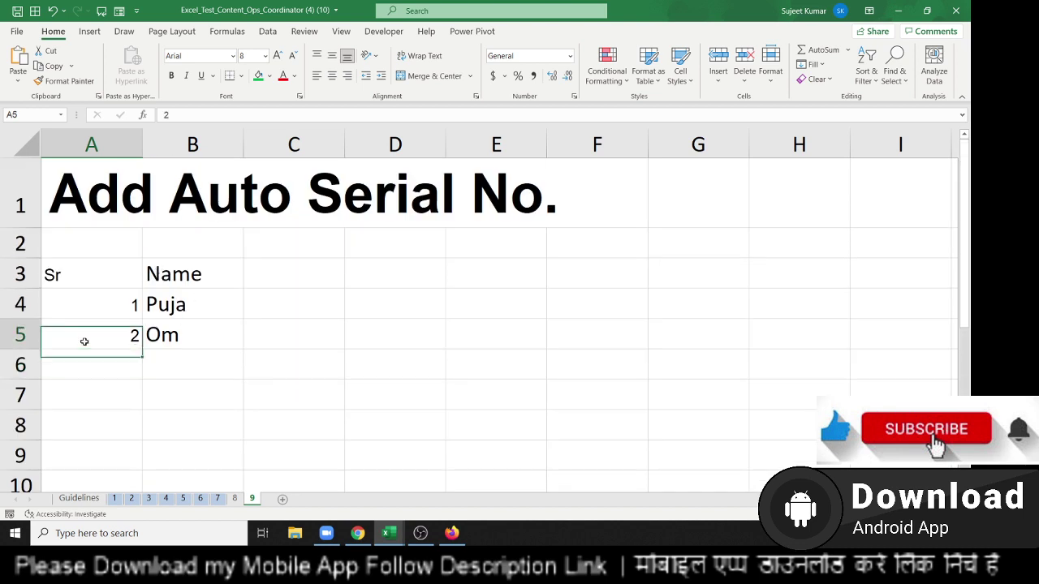
key("Delete")
type("=")
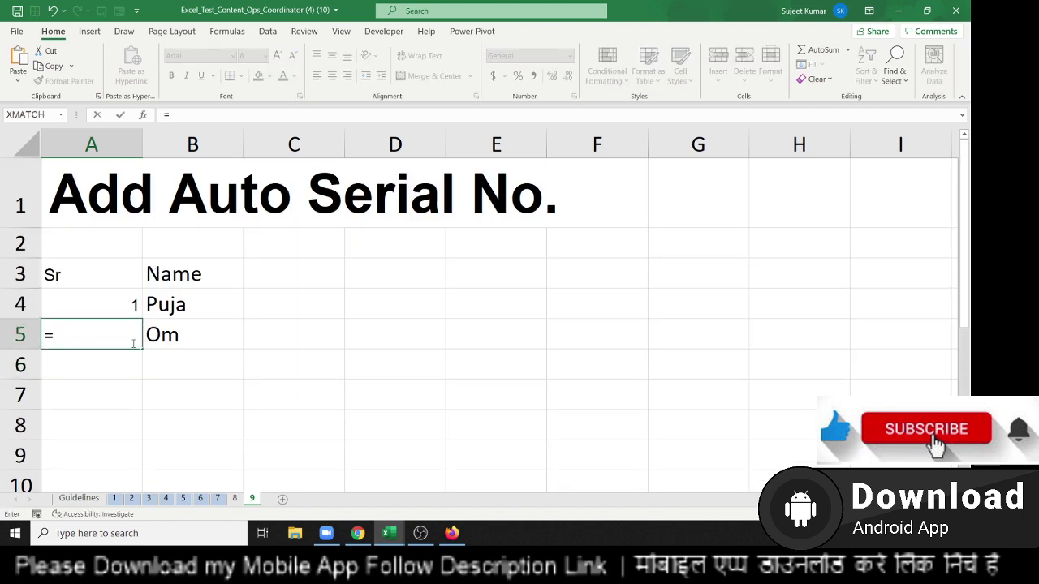
type("if")
key("Tab")
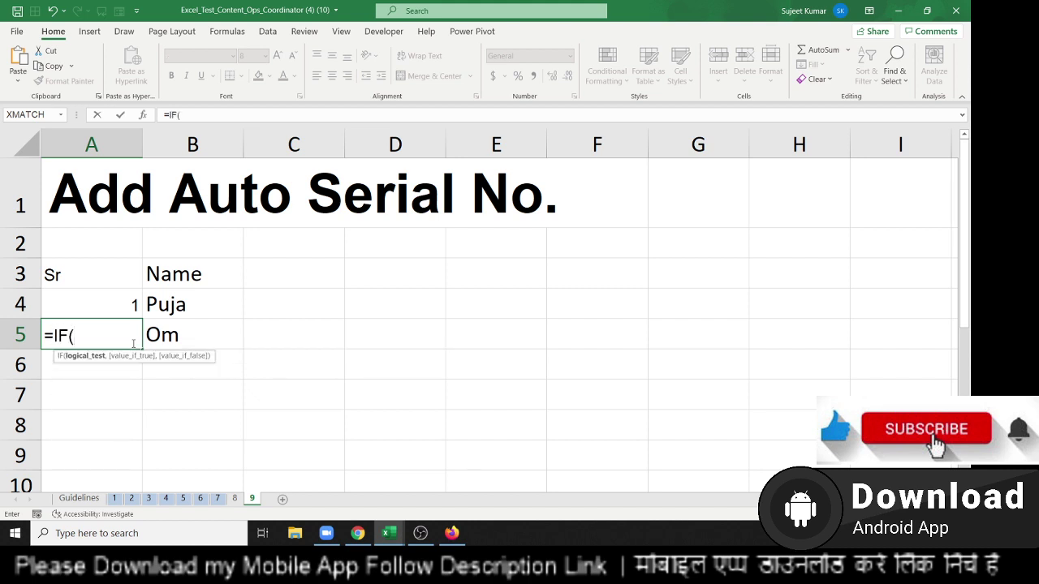
key("Right")
type(">=")
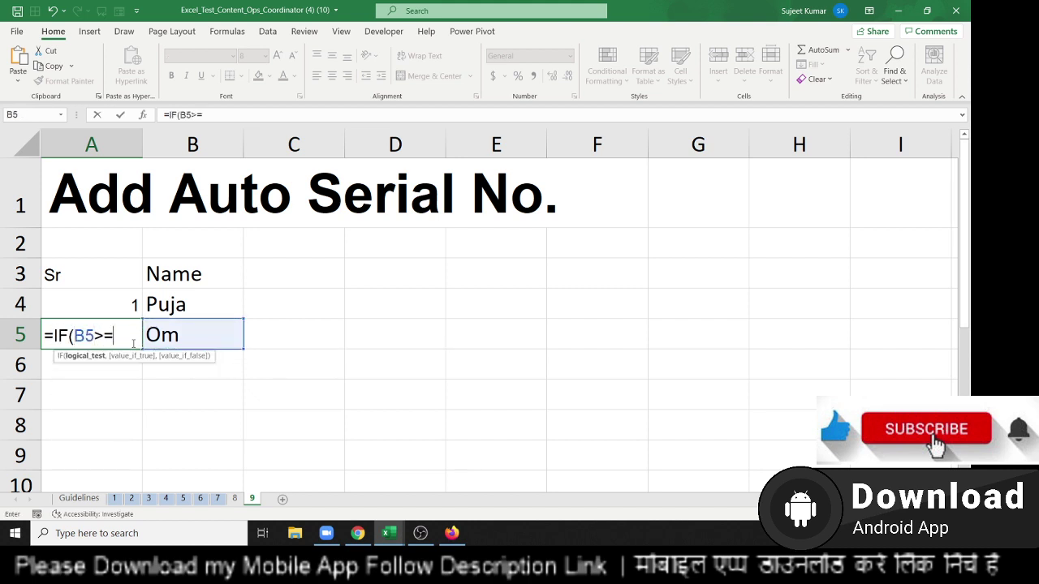
key("BackSpace")
type("0")
type(",")
key("Up")
type("+")
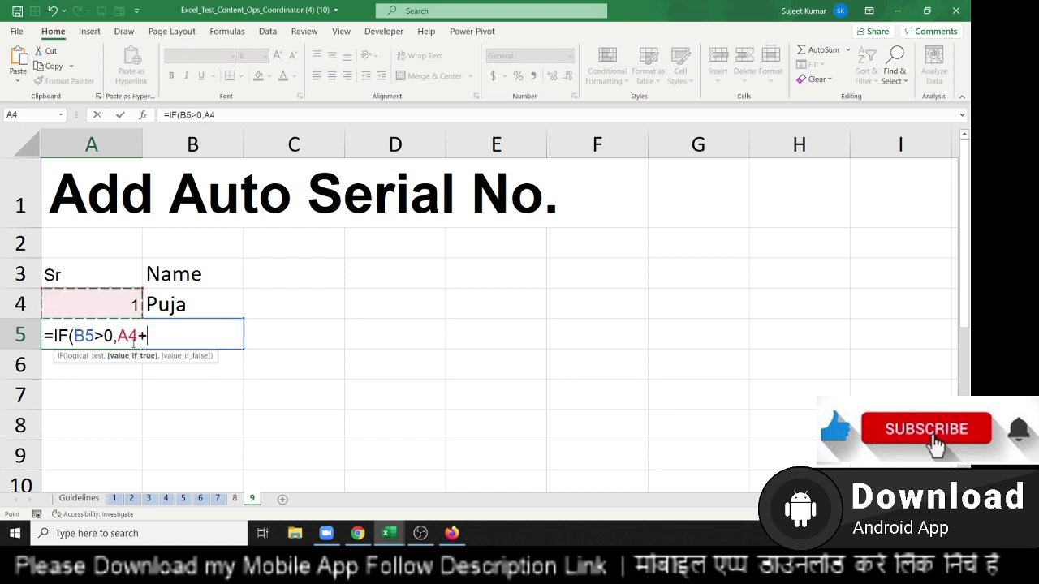
type("1,")
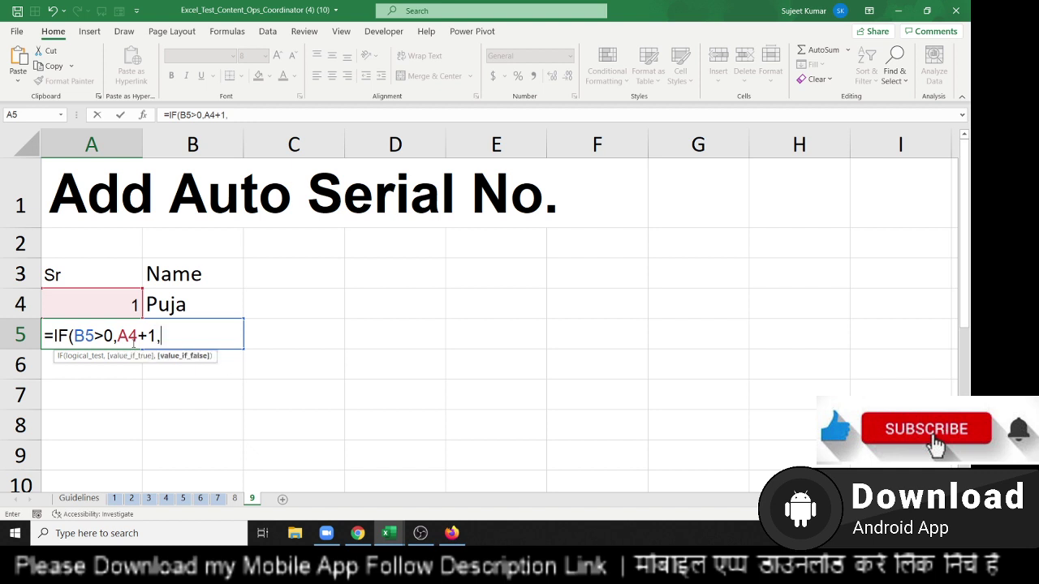
type("\"\"")
key("Return")
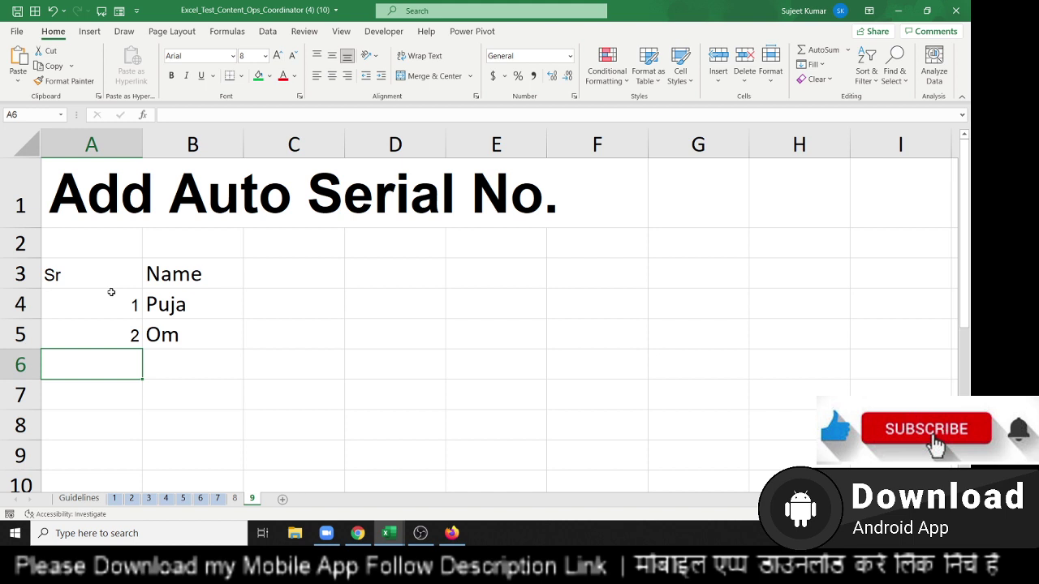
Step: Copy A5's serial formula down to A7
left_click(156, 341)
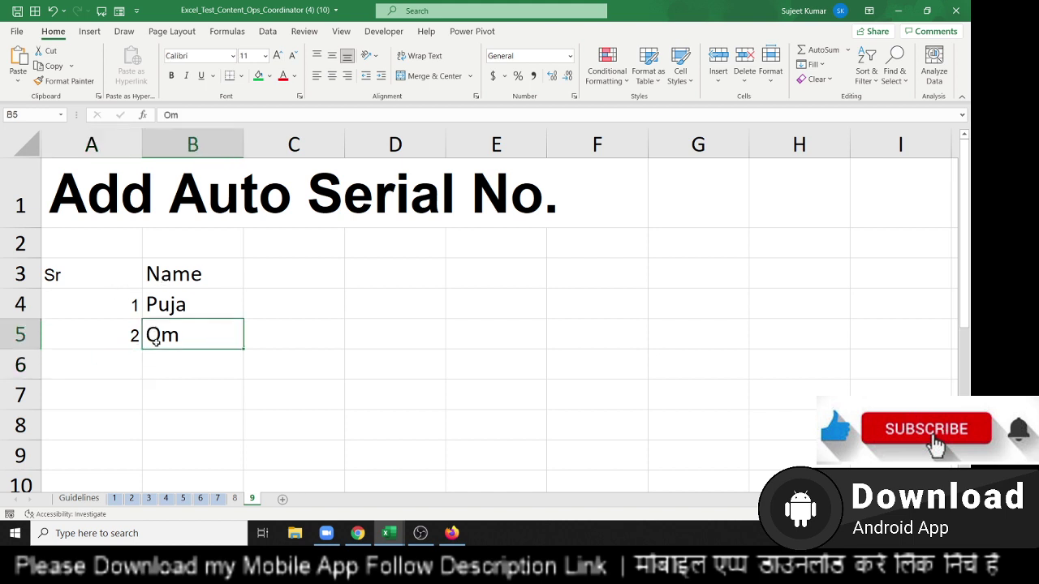
left_click(135, 345)
left_click_drag(142, 349, 139, 394)
Step: Enter Kavita in B6 and Mohan in B7, then extend the formula down toward row 9
left_click(167, 371)
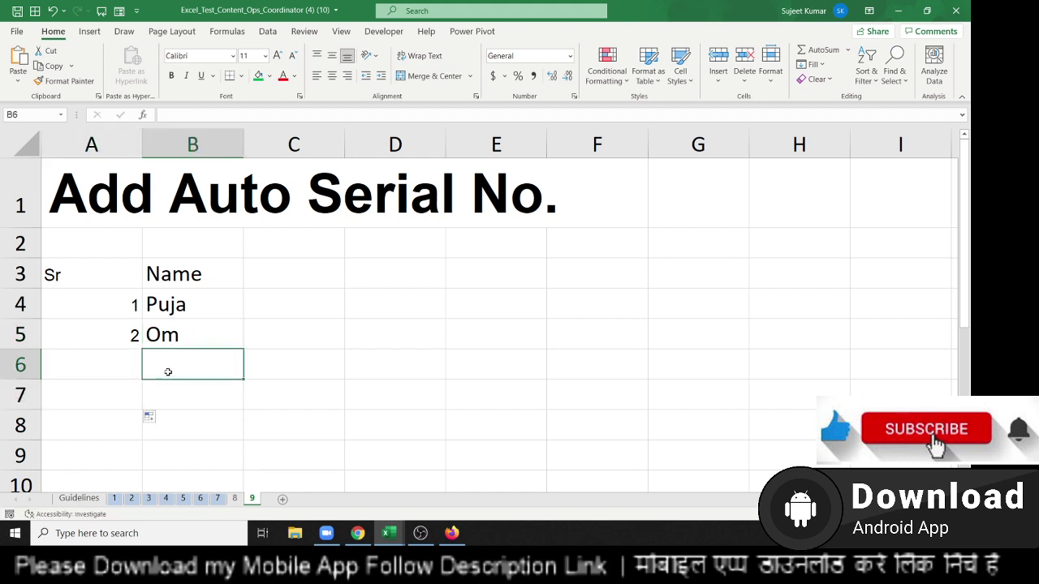
type("Kavi")
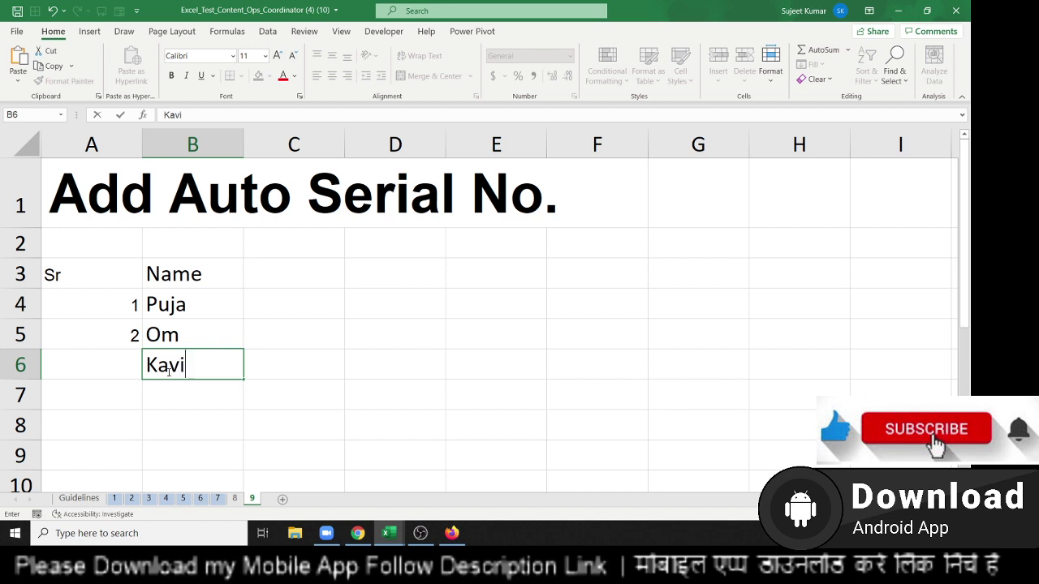
type("ta")
key("Return")
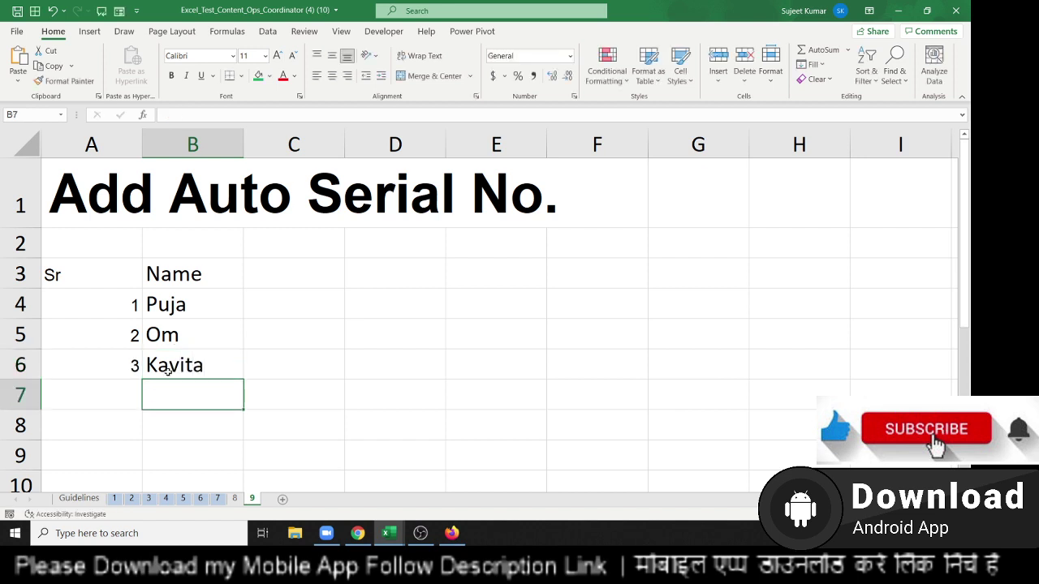
type("Mo")
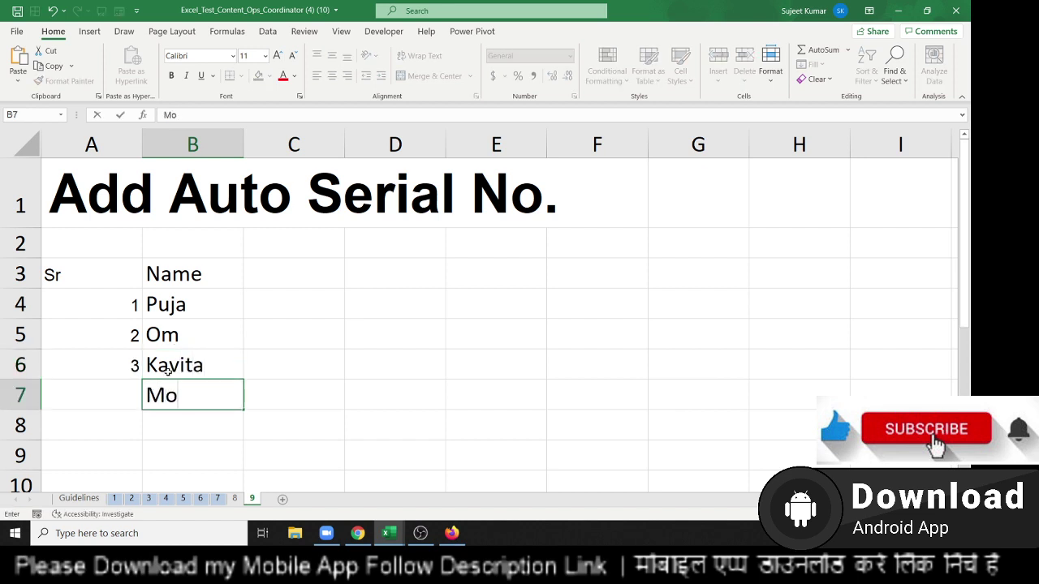
type("han")
key("Return")
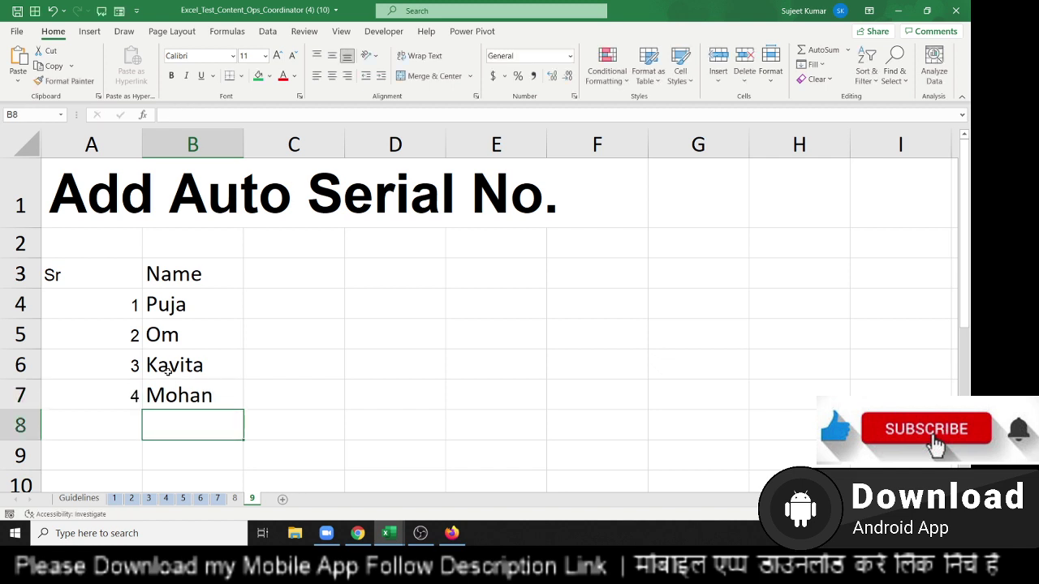
scroll(86, 426, "down", 1)
scroll(127, 203, "down", 1)
left_click_drag(116, 176, 128, 239)
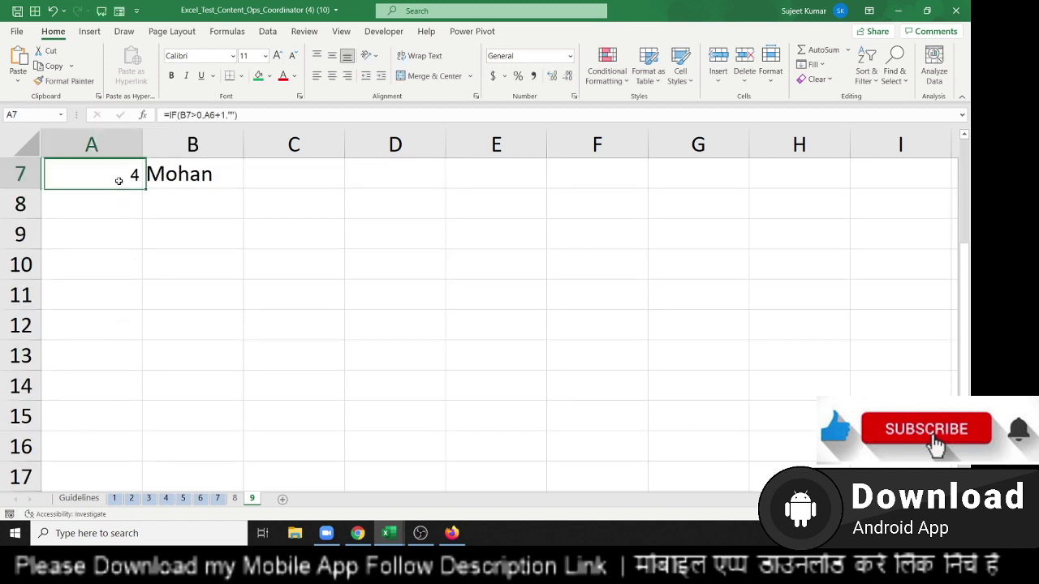
scroll(157, 271, "up", 2)
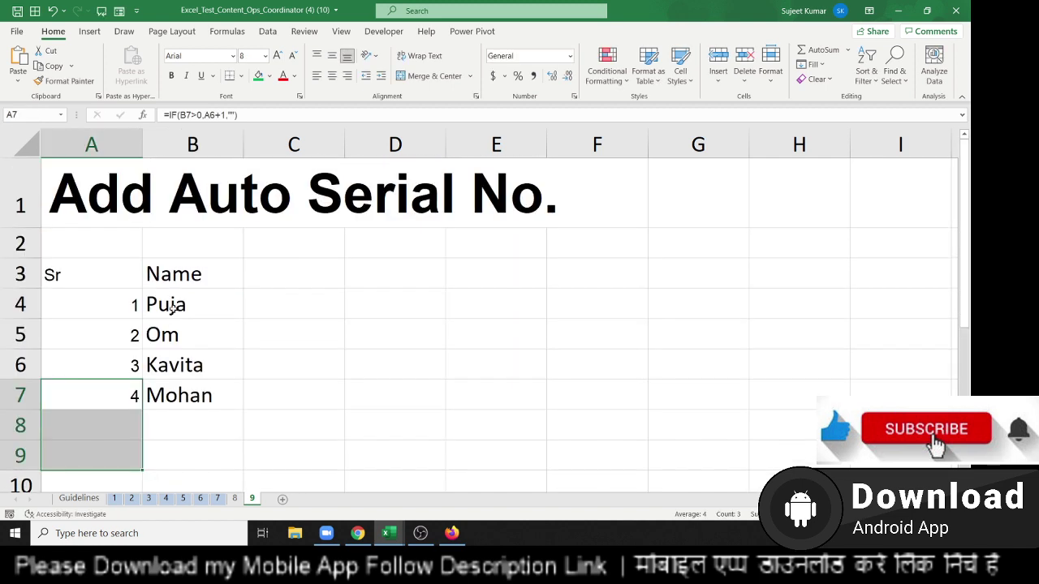
Step: Enter Uday in B9, below the blank row 8
left_click(168, 454)
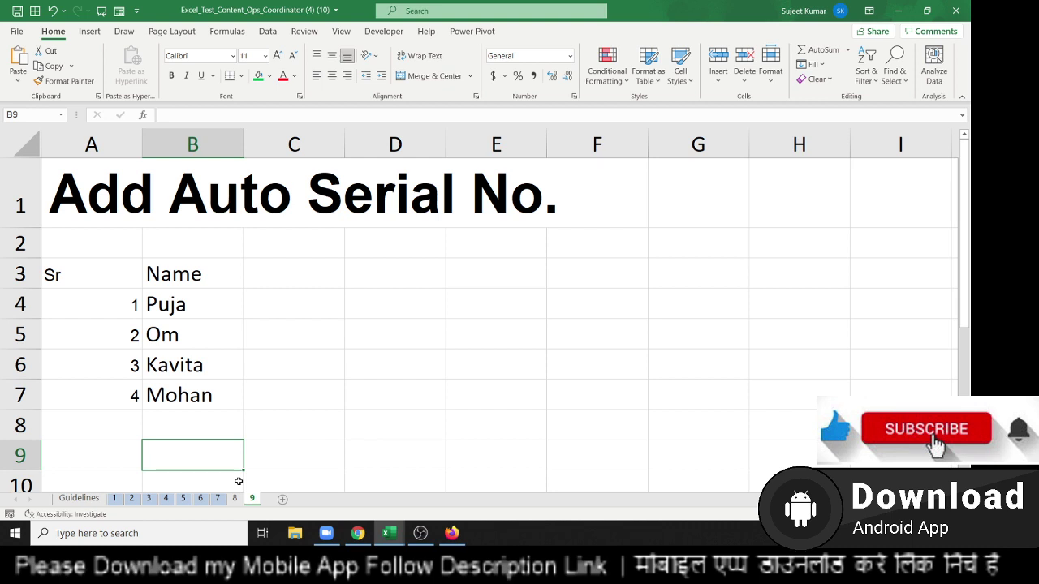
type("Uday")
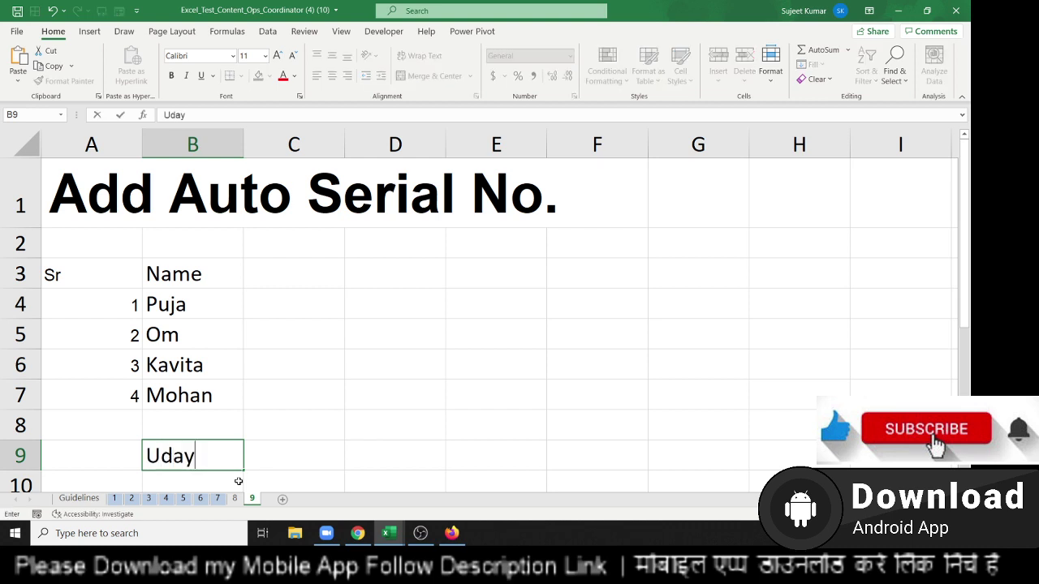
key("Return")
Step: Inspect A9's formula =IF(B9>0,A8+1,"") and its #VALUE! result, then recommit it
key("Up")
key("Left")
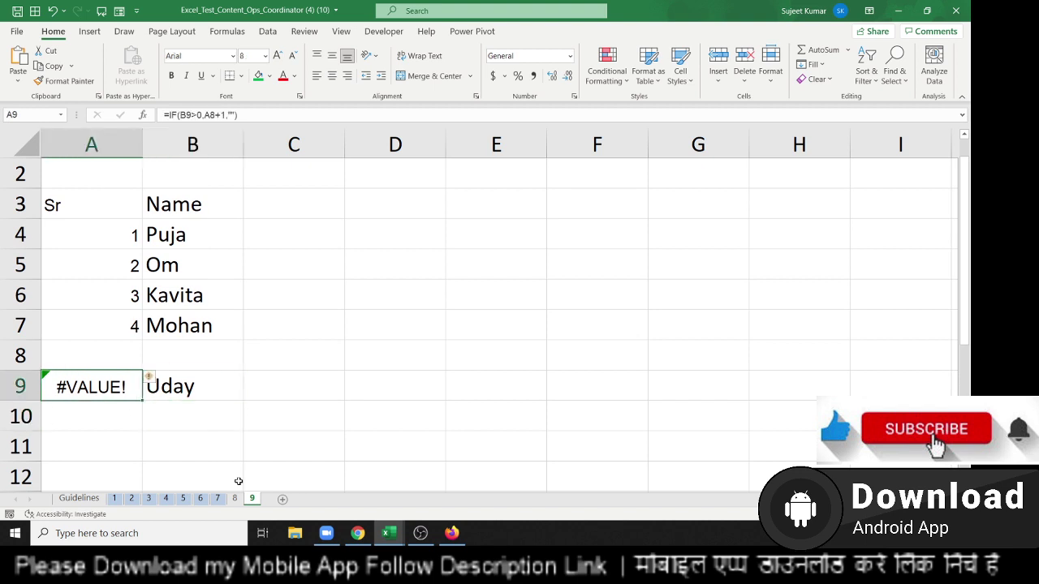
key("F2")
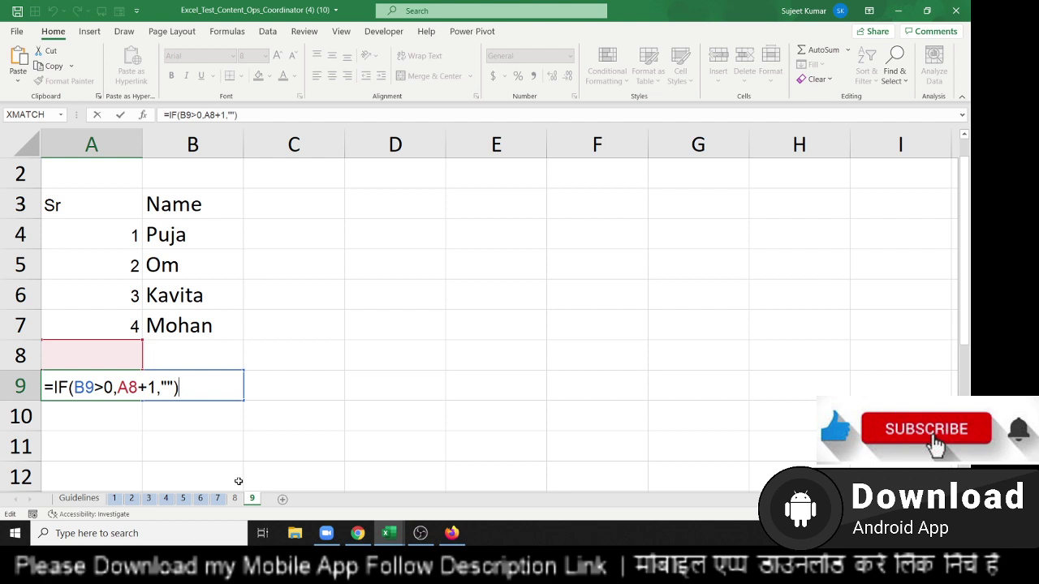
left_click(167, 387)
double_click(167, 387)
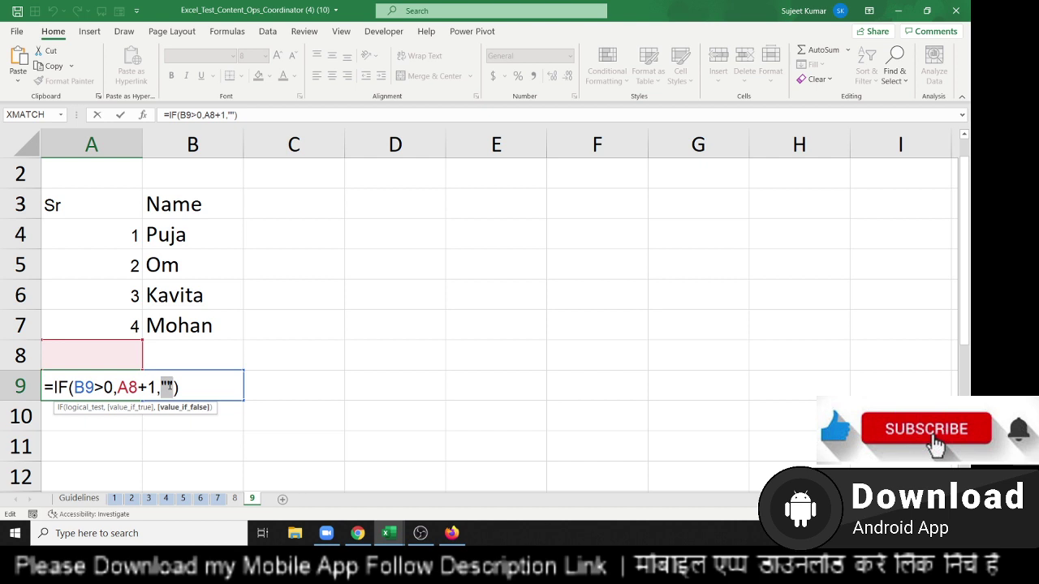
key("ctrl+Return")
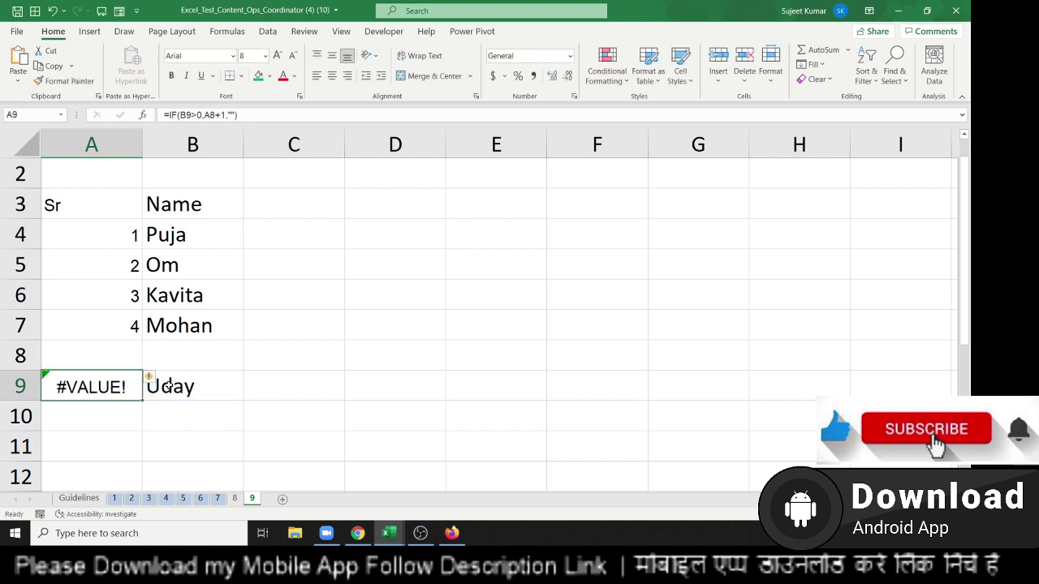
Step: Insert a new column B before the names and head it Sr in B3
left_click(171, 145)
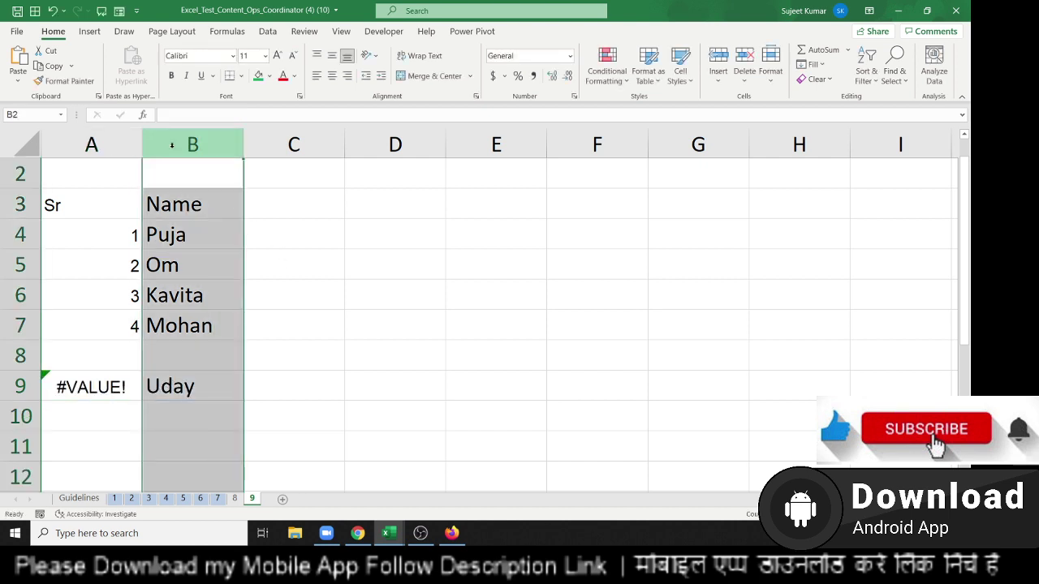
key("ctrl+shift+plus")
scroll(171, 146, "up", 1)
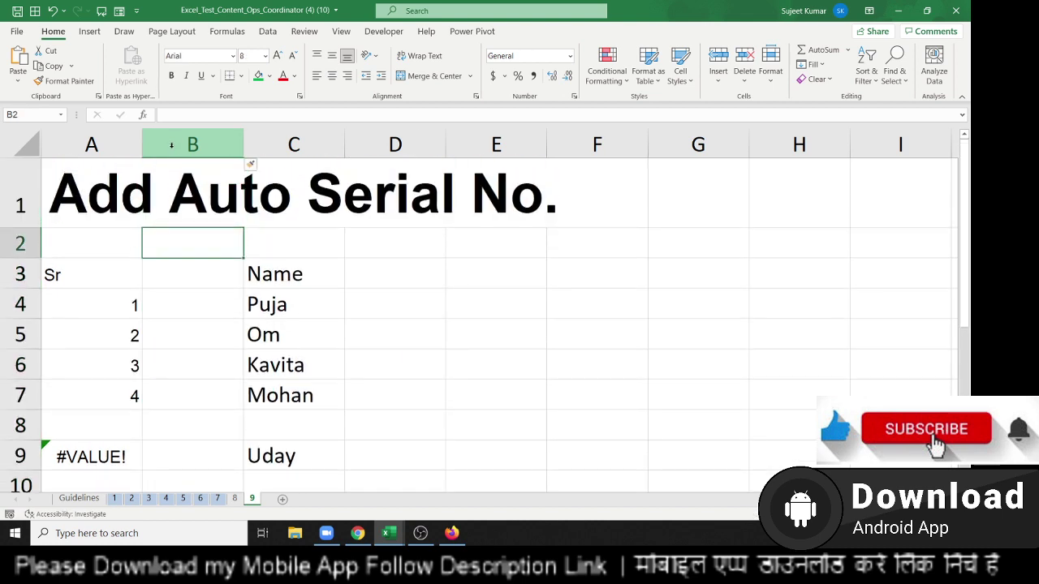
key("Down")
key("Down")
key("Up")
type("Sr")
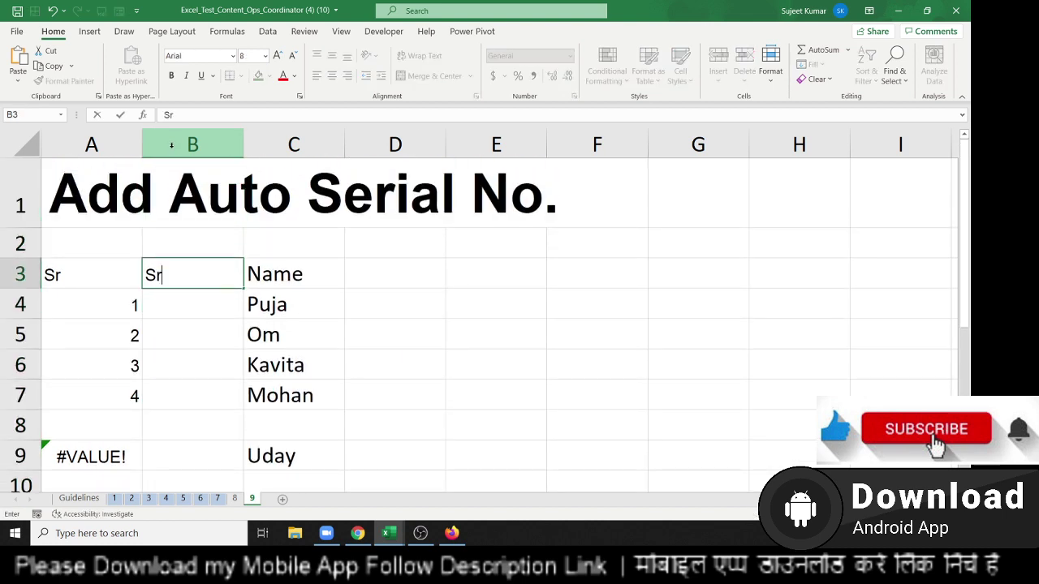
key("Return")
Step: Enter =IF(C4>0,MAX($B$3:B3)+1) in B4, accepting Excel's correction
type("=if")
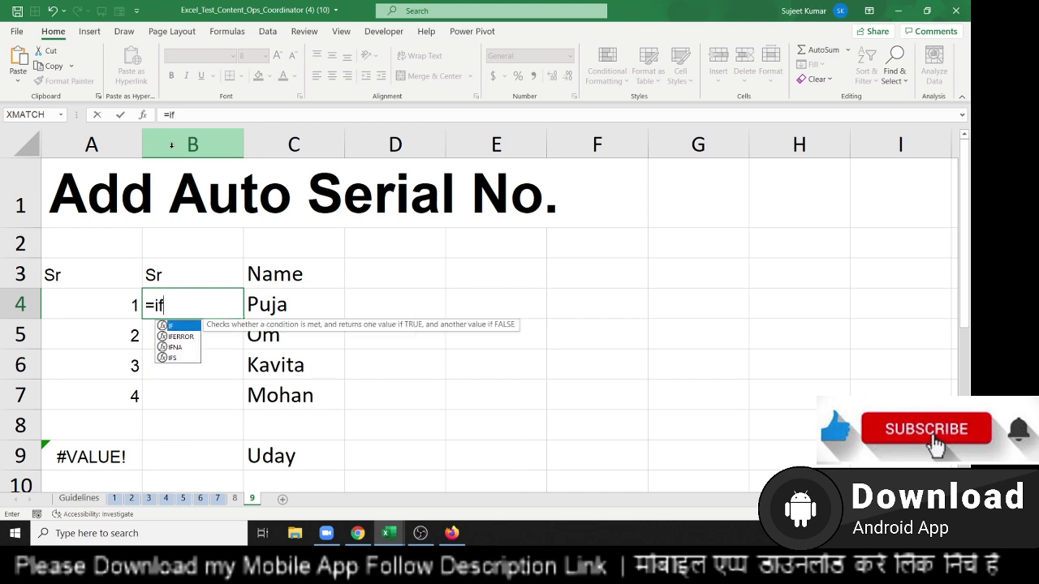
type("(")
key("Right")
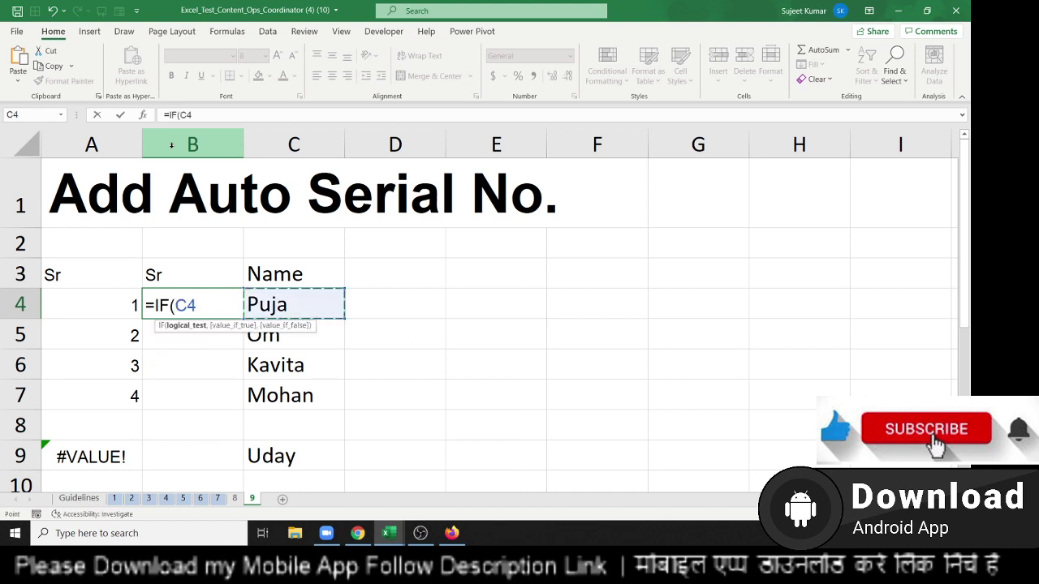
type(">0")
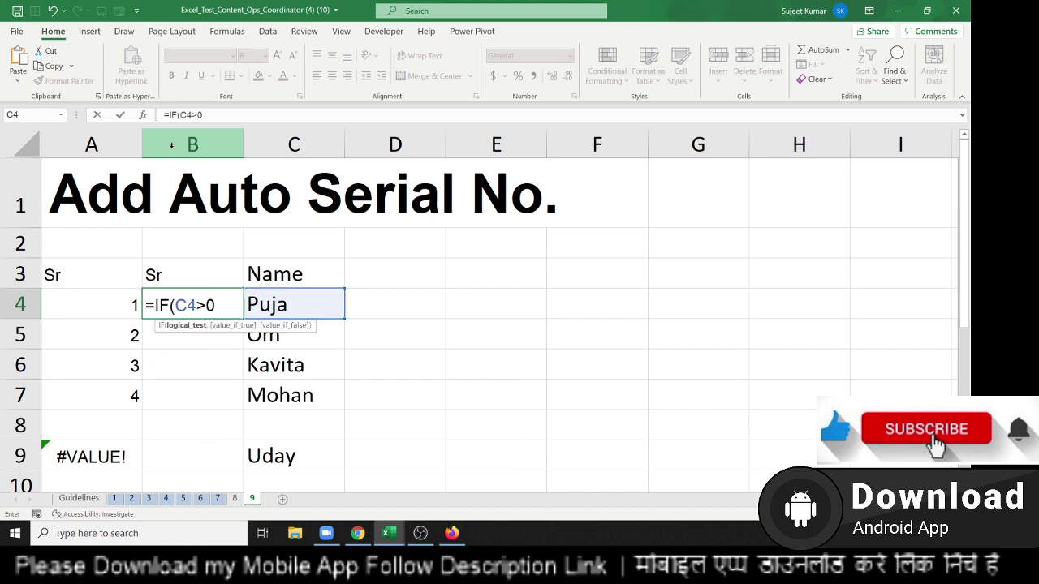
type(",ma")
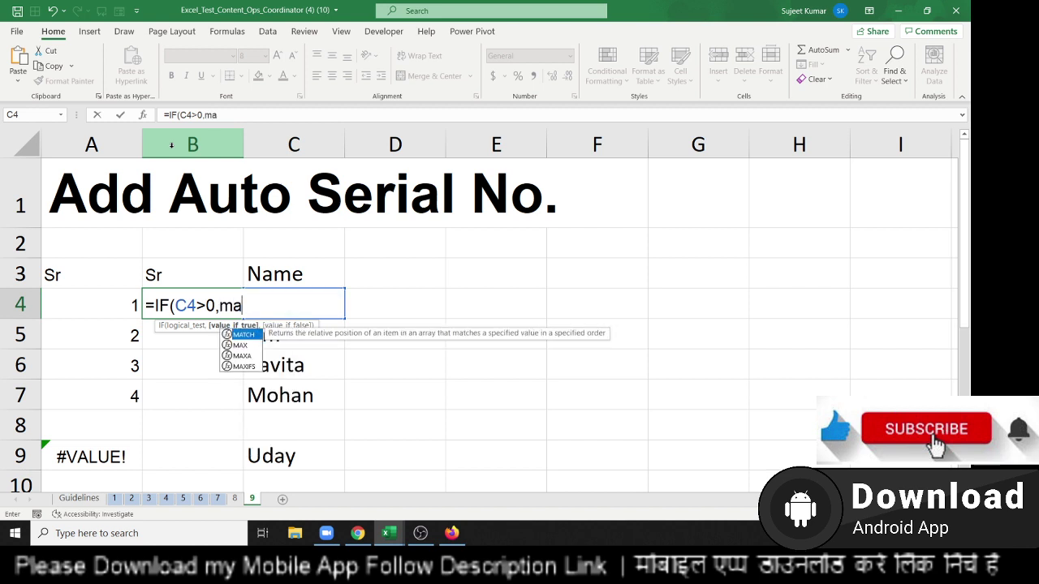
type("x")
key("Tab")
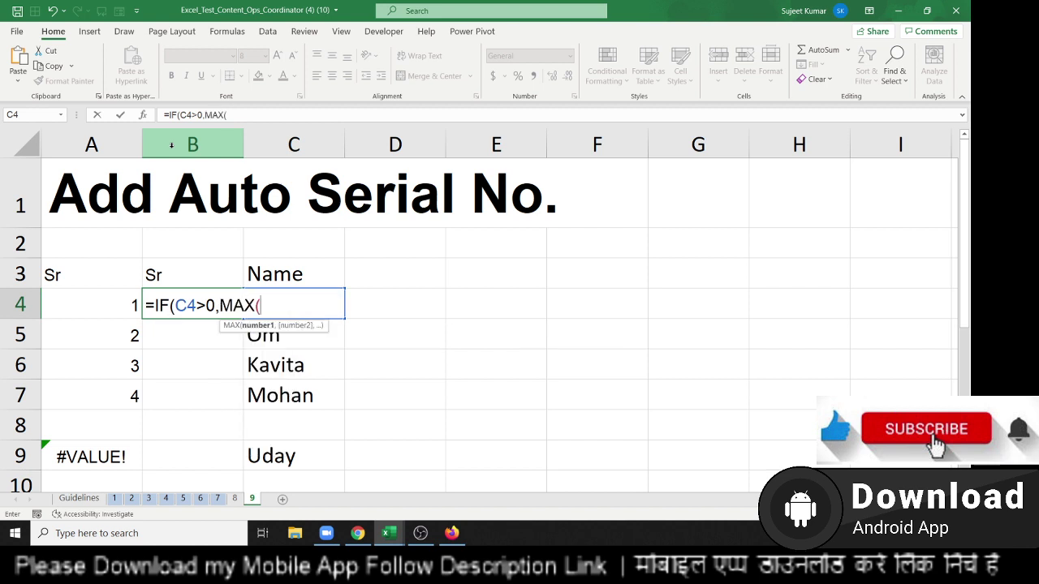
key("Up")
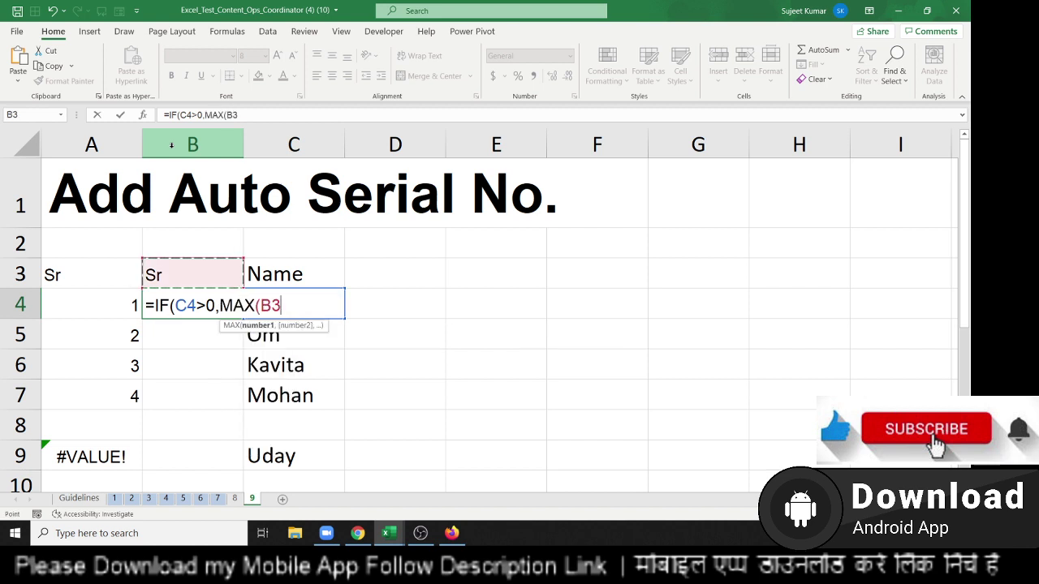
key("F8")
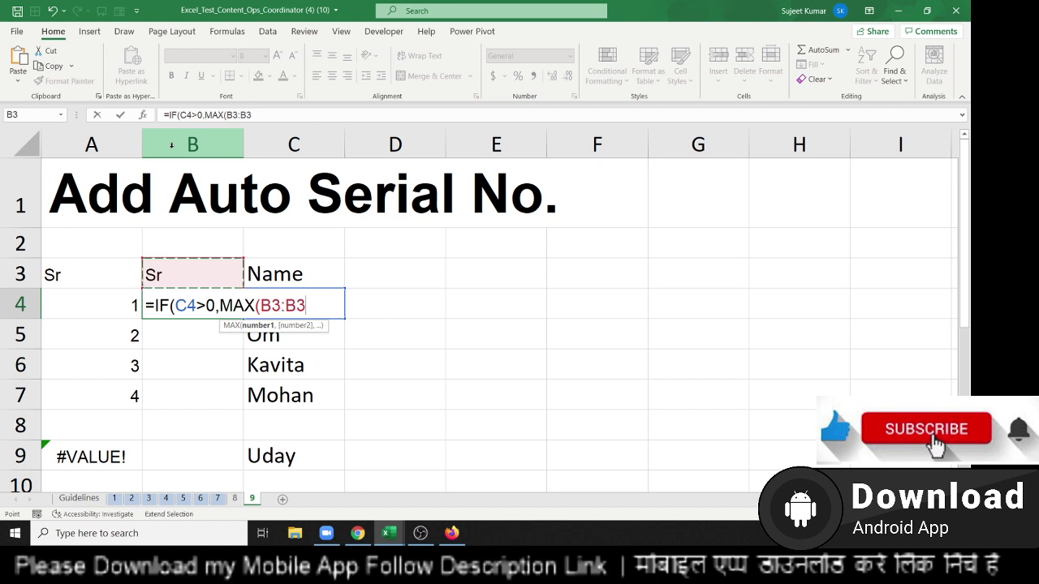
type(")")
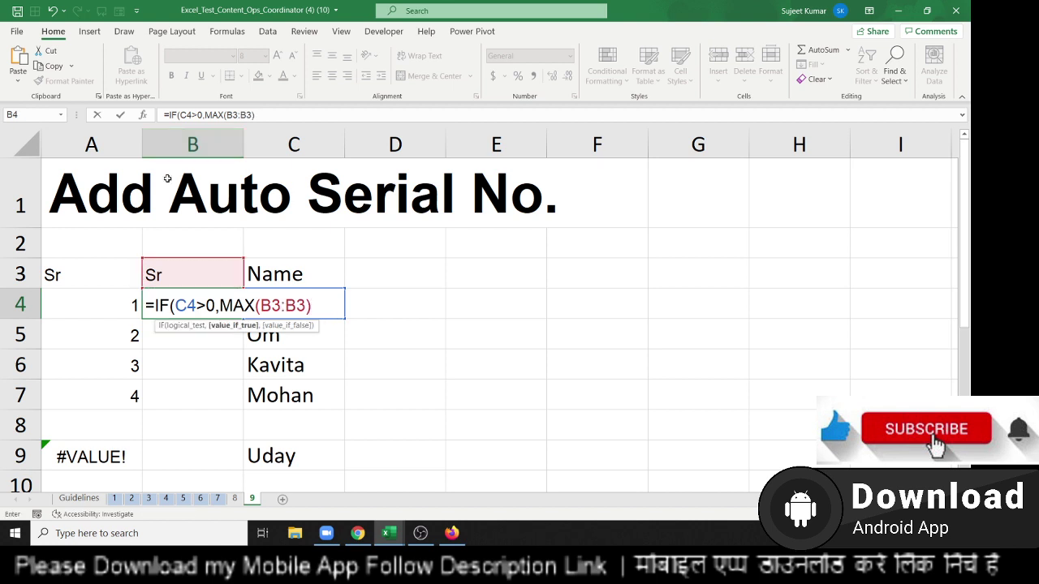
type("+1")
left_click(271, 305)
key("F4")
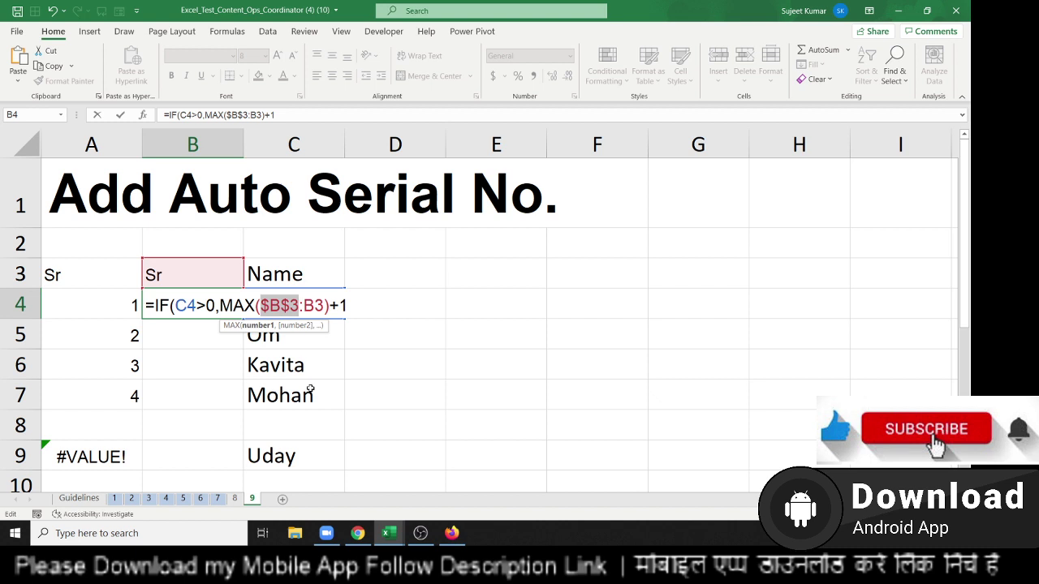
key("Return")
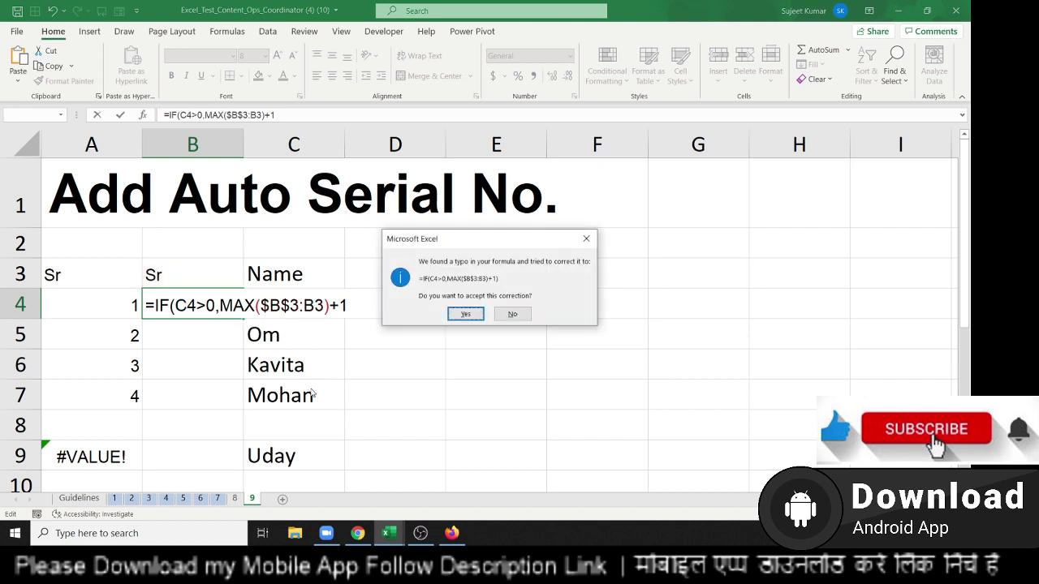
key("Return")
key("Up")
Step: Fill B4's serial formula down to B9
key("shift+Down")
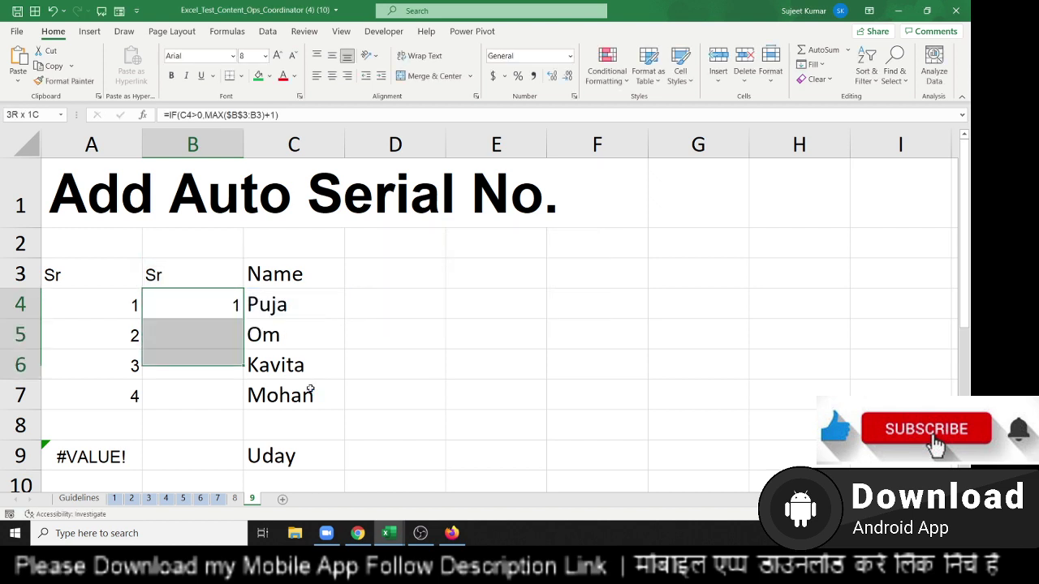
key("shift+Down")
key("shift+Down")
key("shift+Down")
key("ctrl+d")
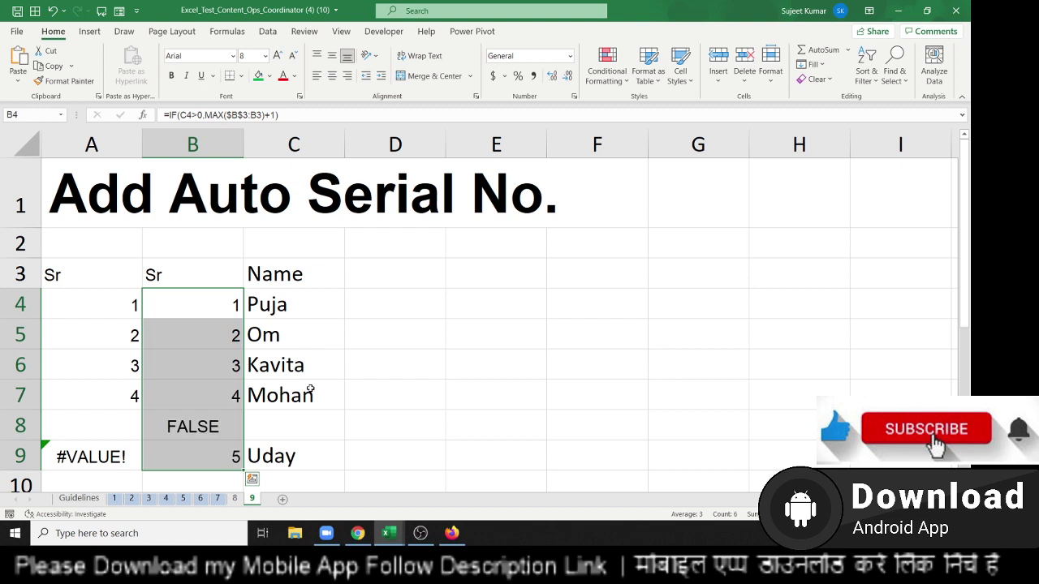
key("Down")
key("Down")
key("Up")
key("Up")
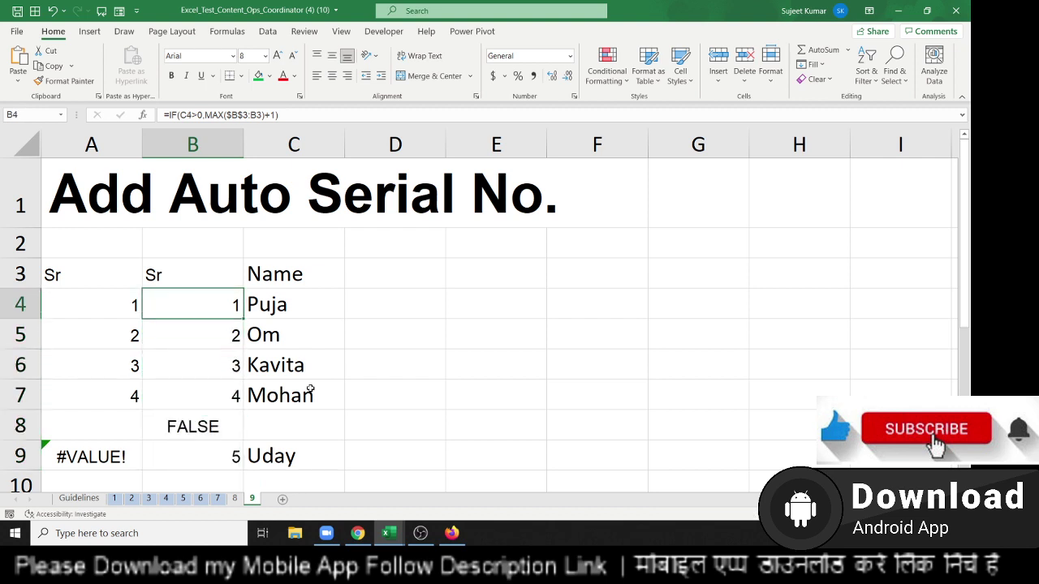
Step: Add "" as the false value in B4's formula and refill it down to B9
key("F2")
key("Left")
type(",")
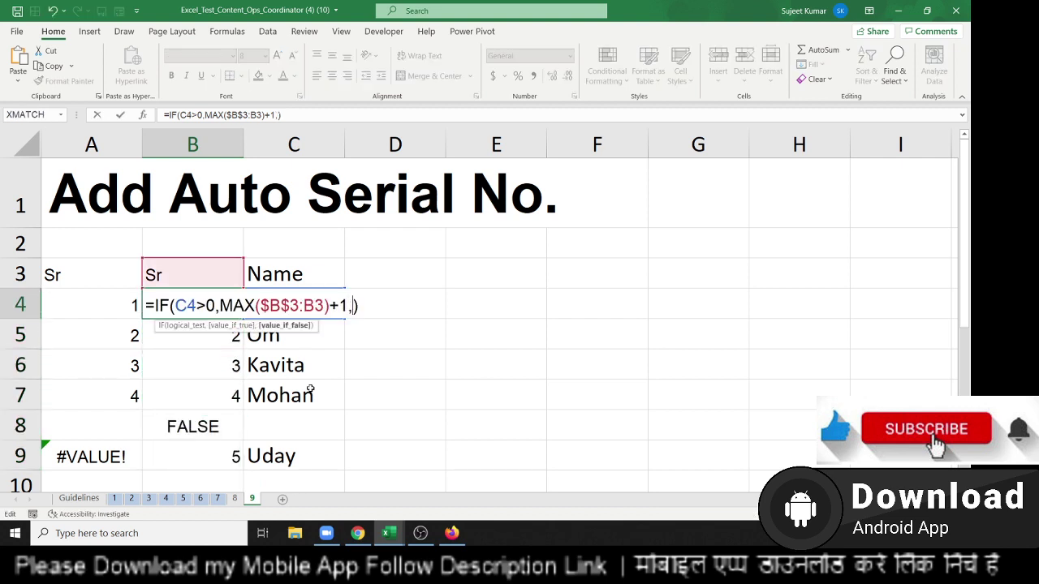
type("\"\"")
key("Return")
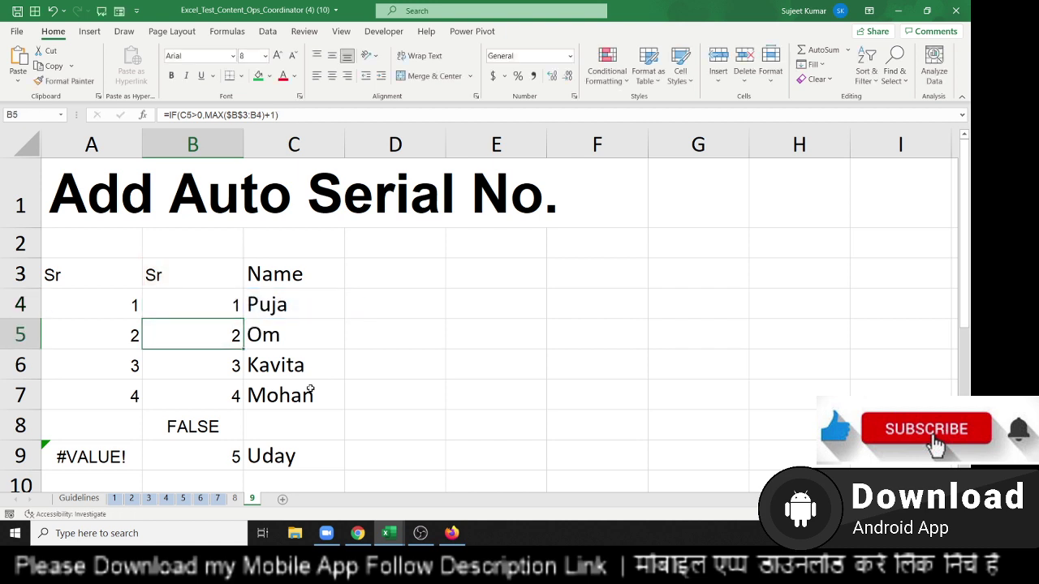
key("Up")
key("ctrl+shift+Down")
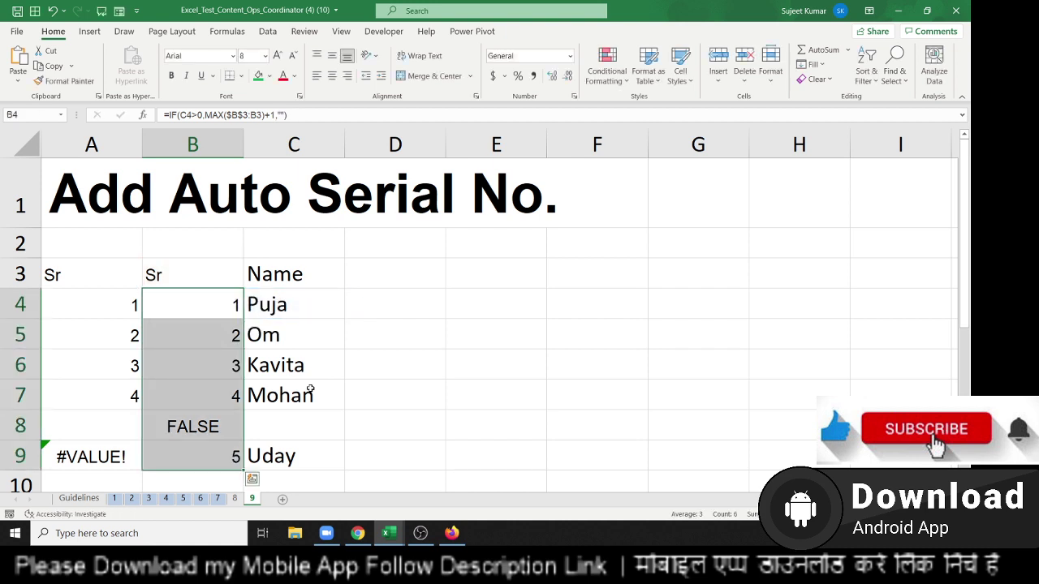
key("Right")
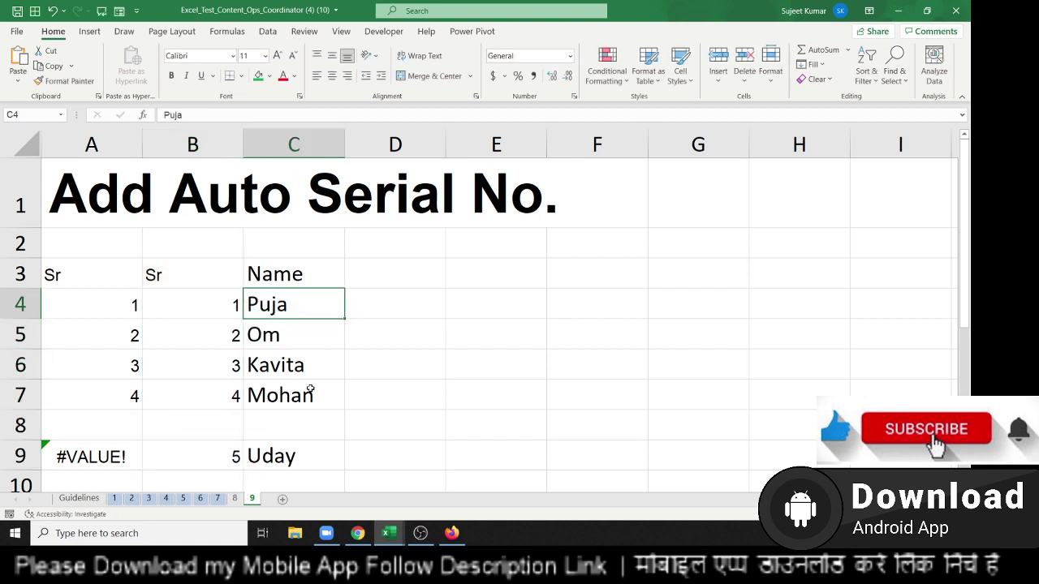
key("Down")
key("Down")
key("Down")
key("Down")
key("Down")
key("Left")
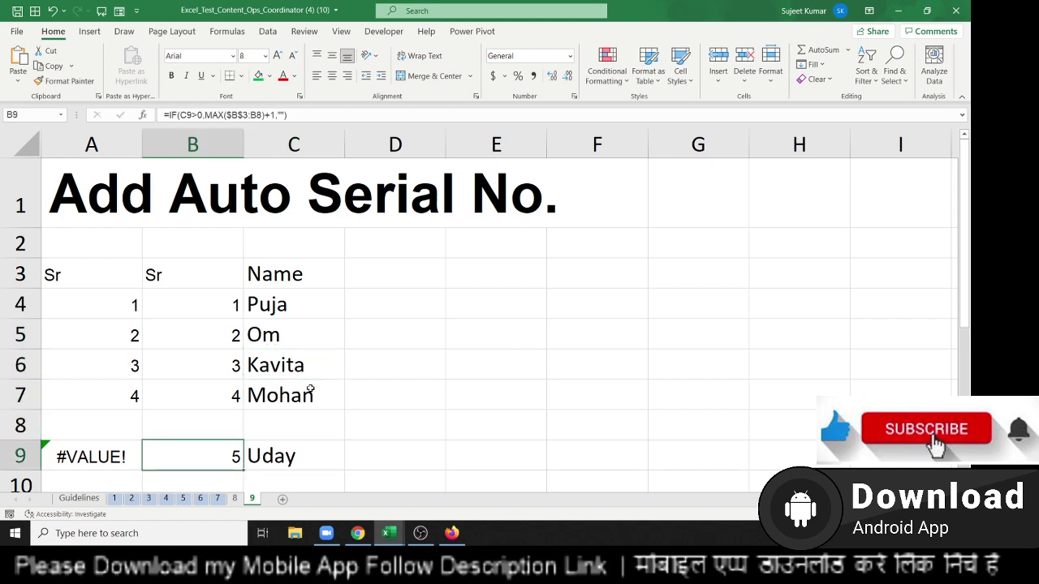
key("super+d")
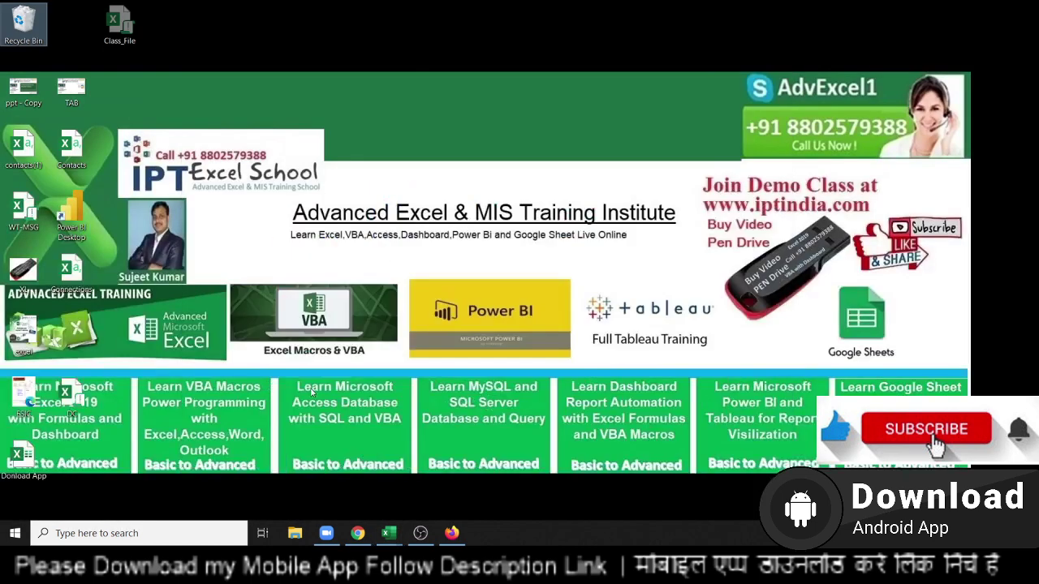